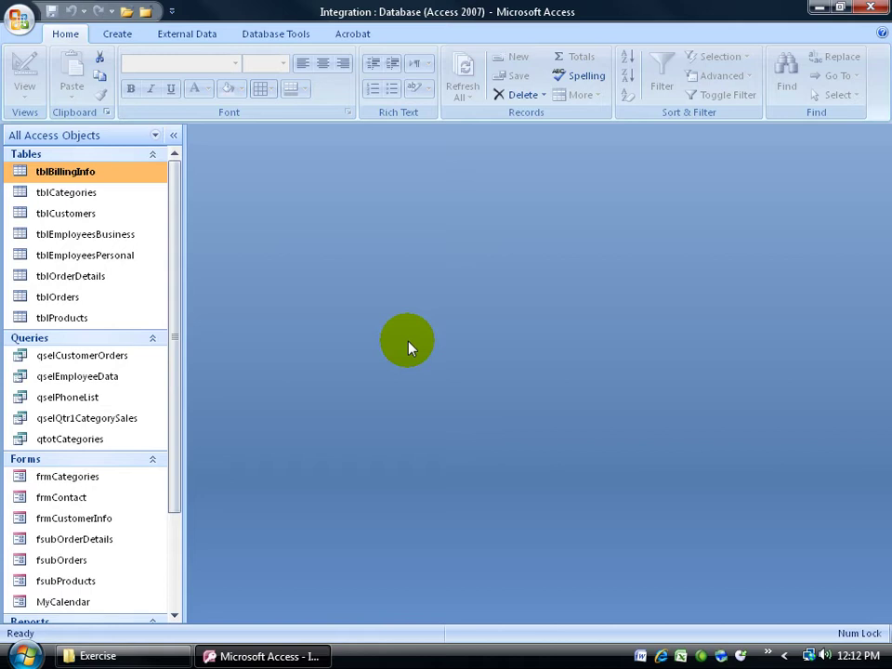
Step: Try Package and Sign on the database and dismiss the empty certificate list
left_click(19, 22)
mouse_move(96, 323)
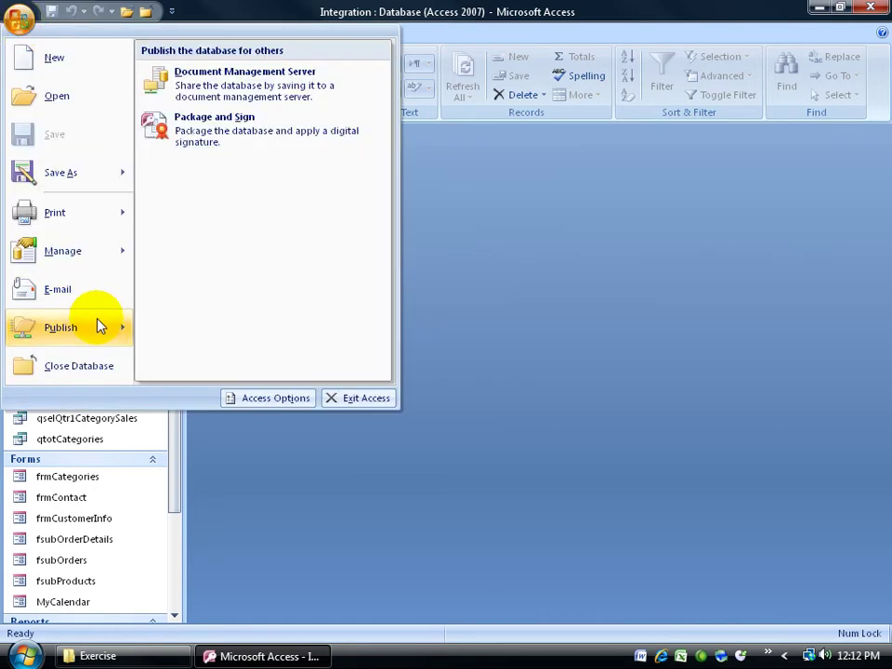
left_click(262, 139)
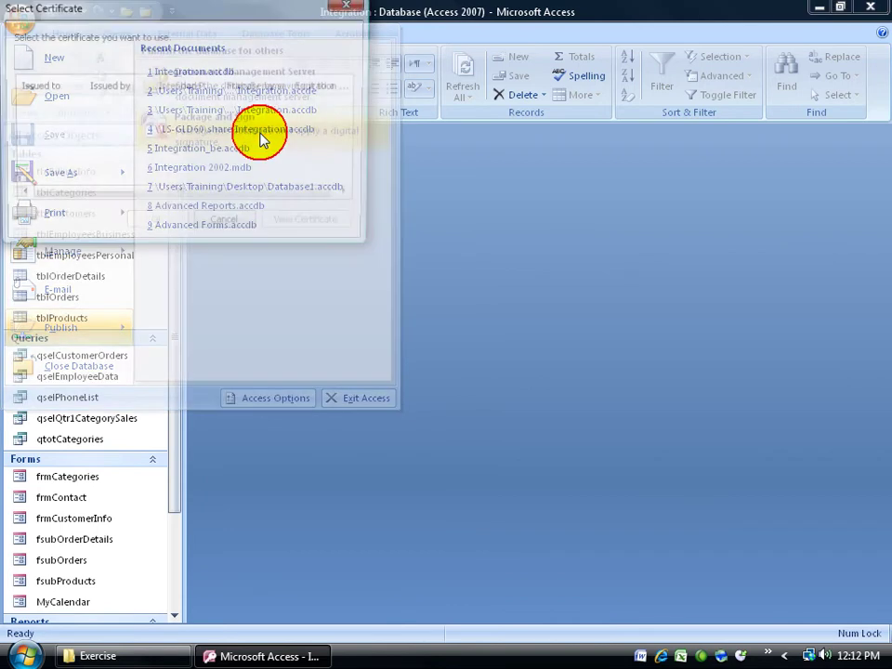
left_click_drag(183, 20, 454, 204)
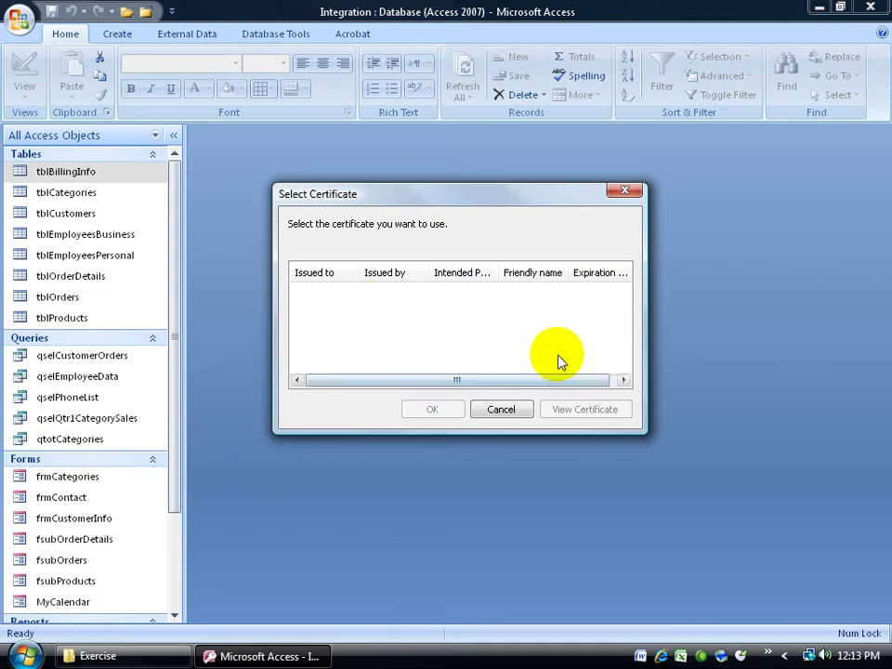
left_click(624, 191)
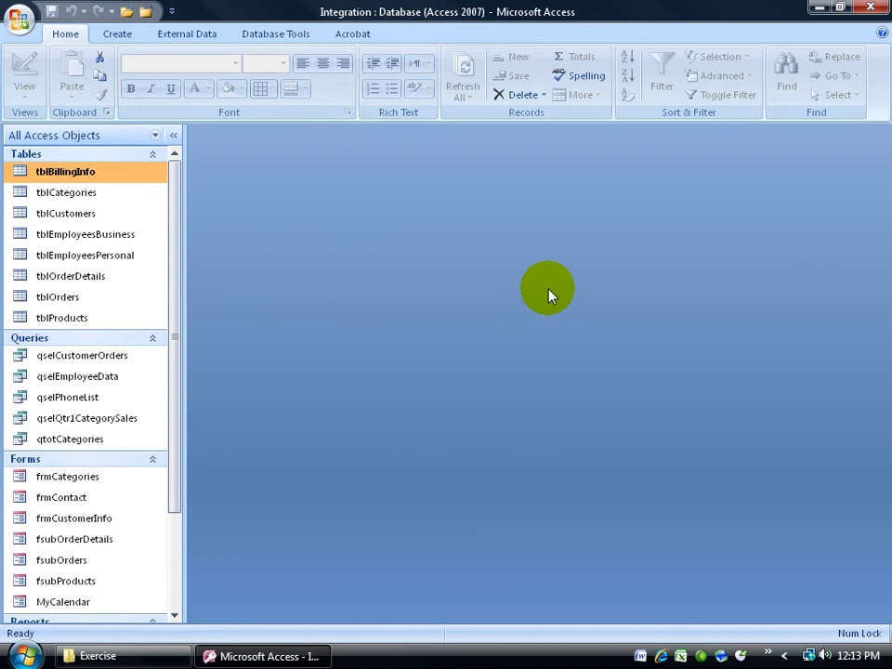
Step: Browse Microsoft Office Tools in the Start menu, then search Start for 'digital'
left_click(21, 656)
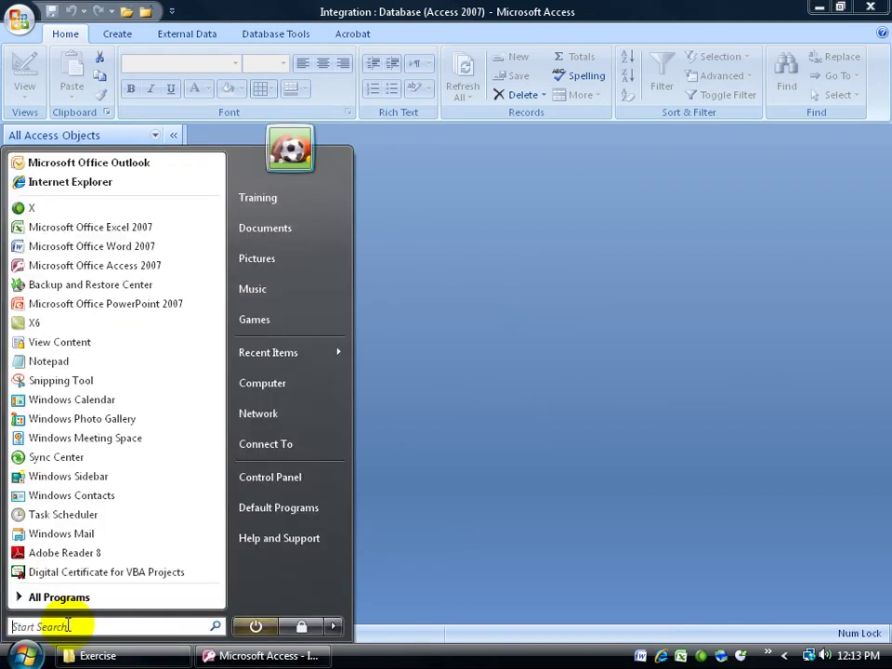
left_click(72, 602)
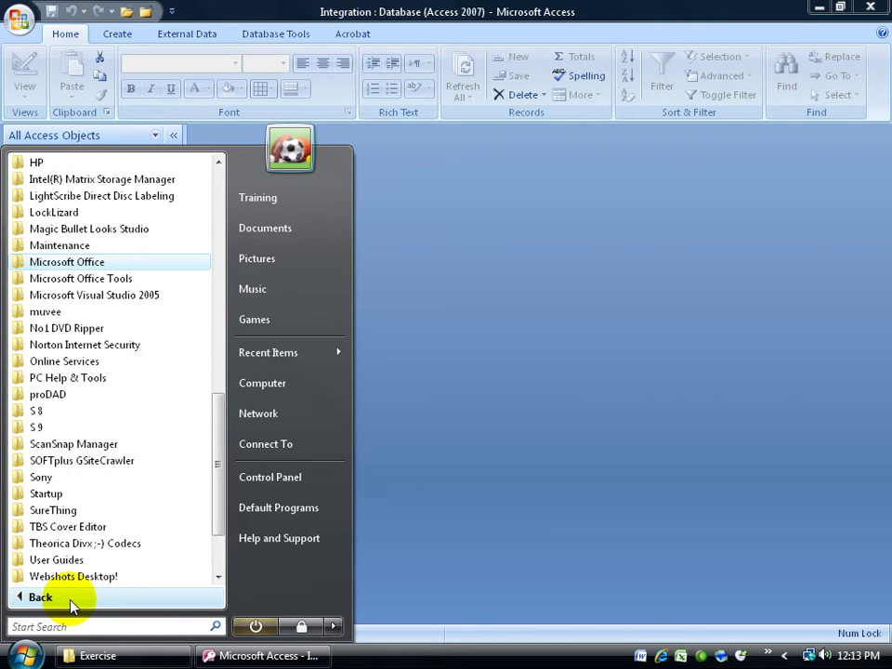
left_click(104, 264)
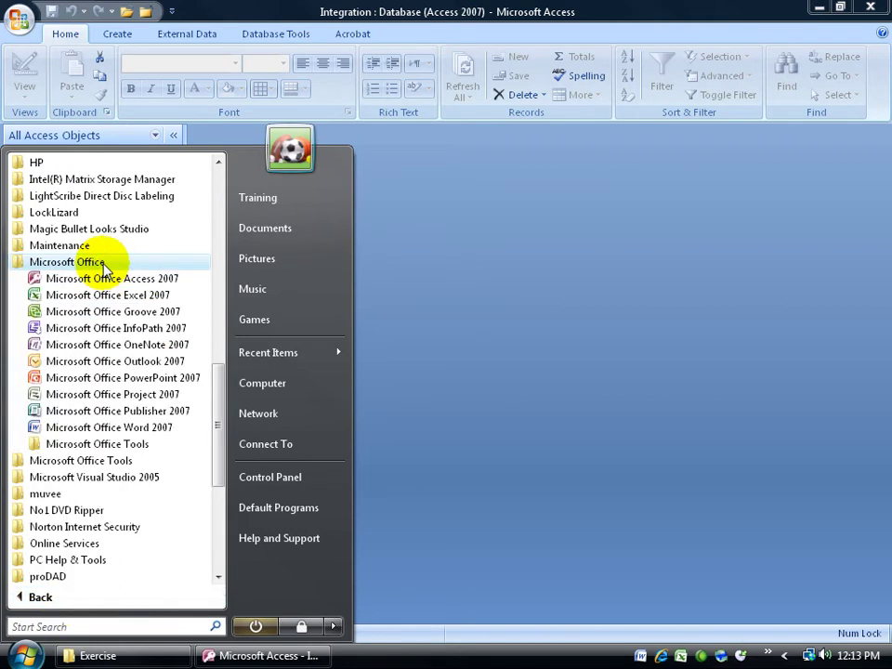
left_click(89, 446)
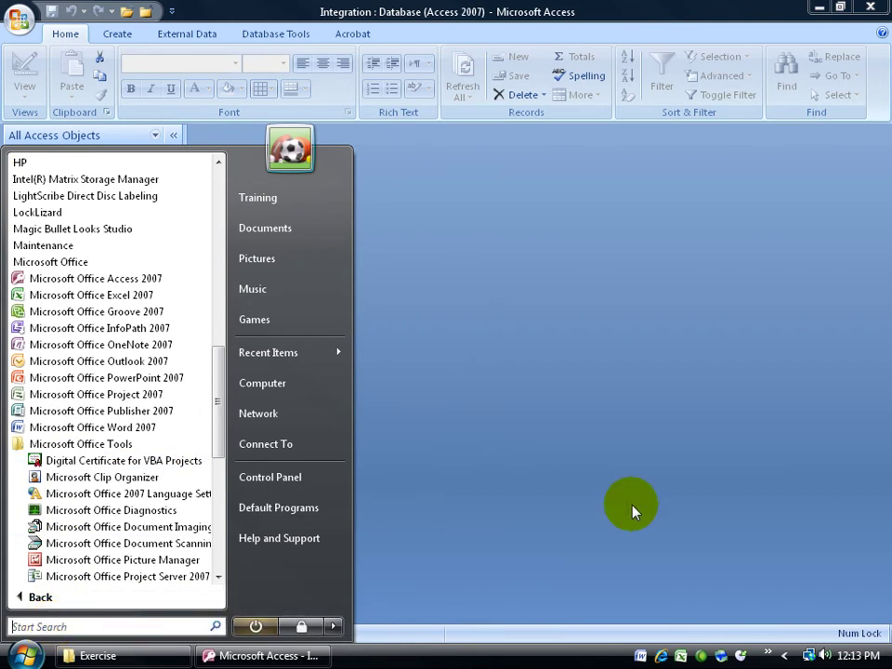
left_click(633, 512)
left_click(24, 656)
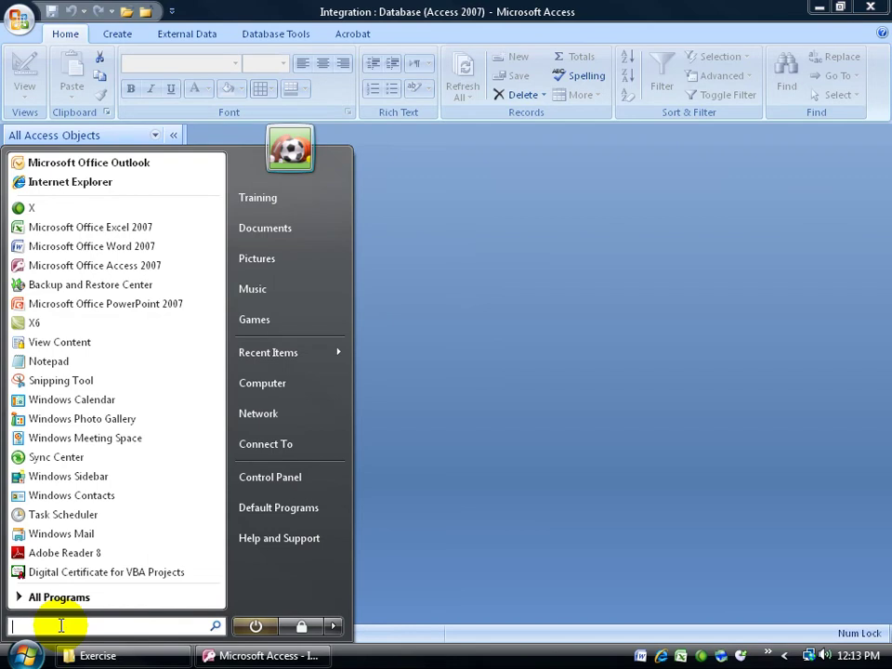
type("digital")
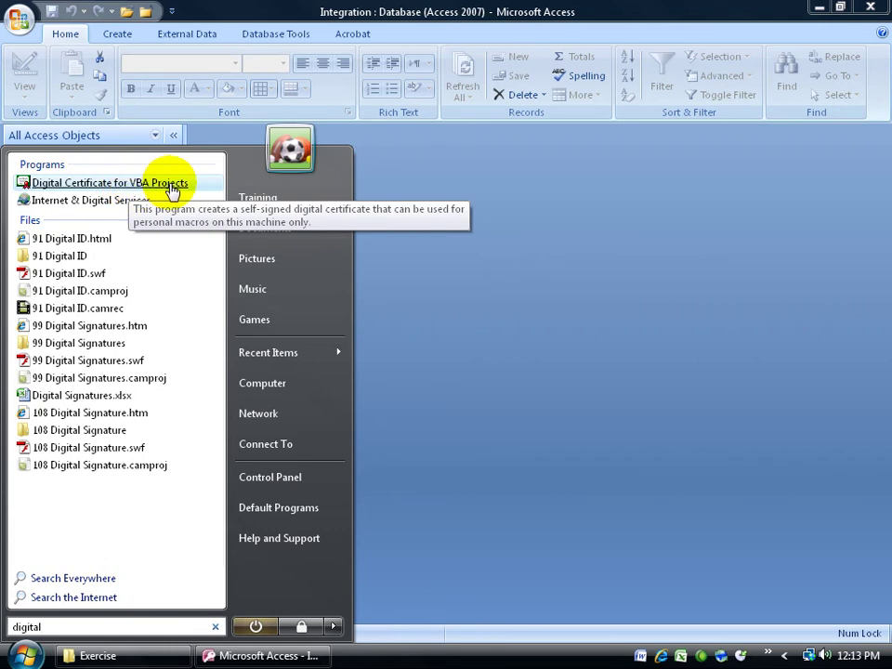
Step: Run Digital Certificate for VBA Projects to create a named self-signed certificate and confirm success
left_click(171, 190)
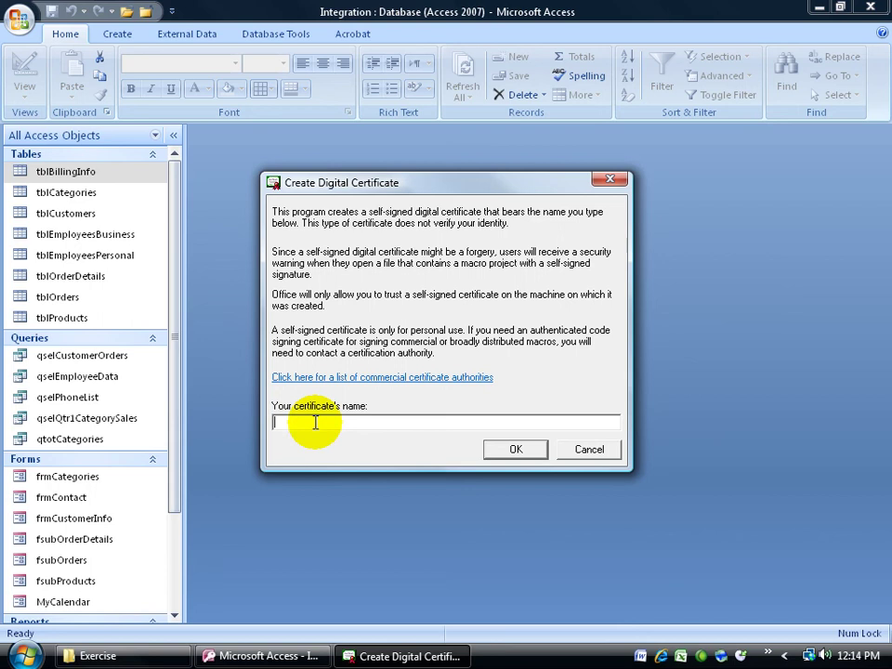
type("Kirt Secure DB")
left_click(495, 450)
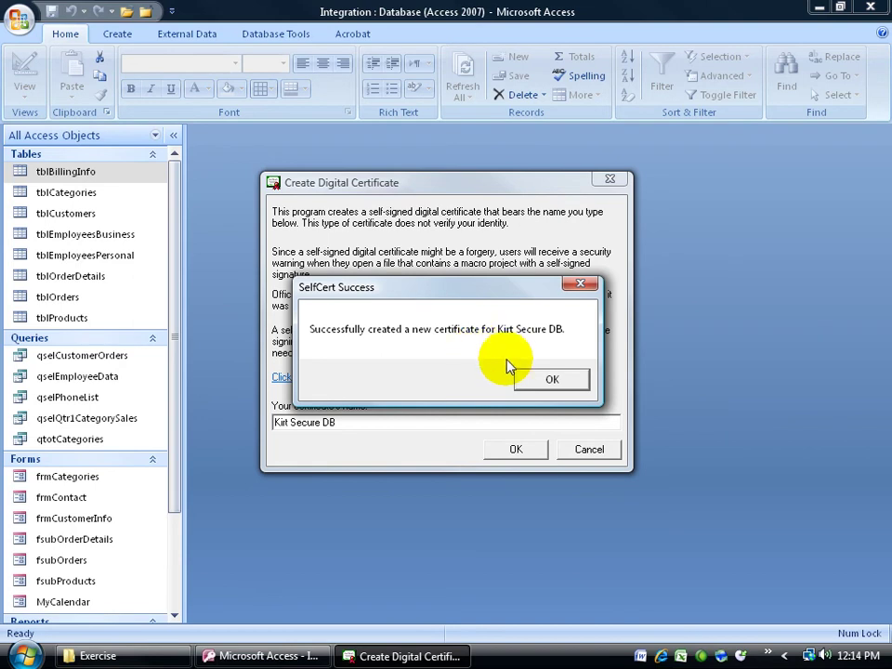
left_click(547, 377)
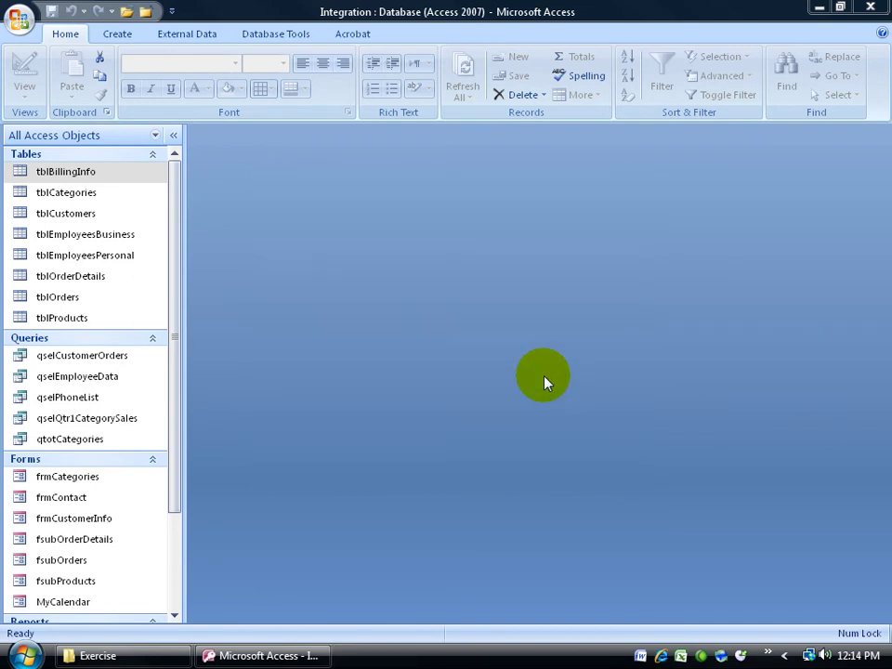
Step: Package and sign the database with the new certificate as Integration.accdc on the Desktop
left_click(18, 21)
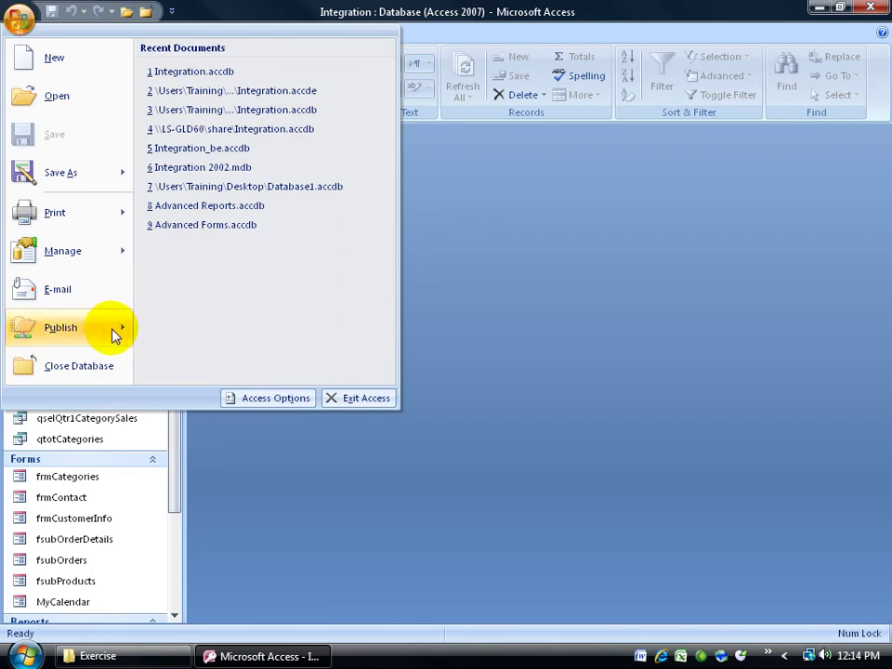
mouse_move(114, 333)
left_click(249, 141)
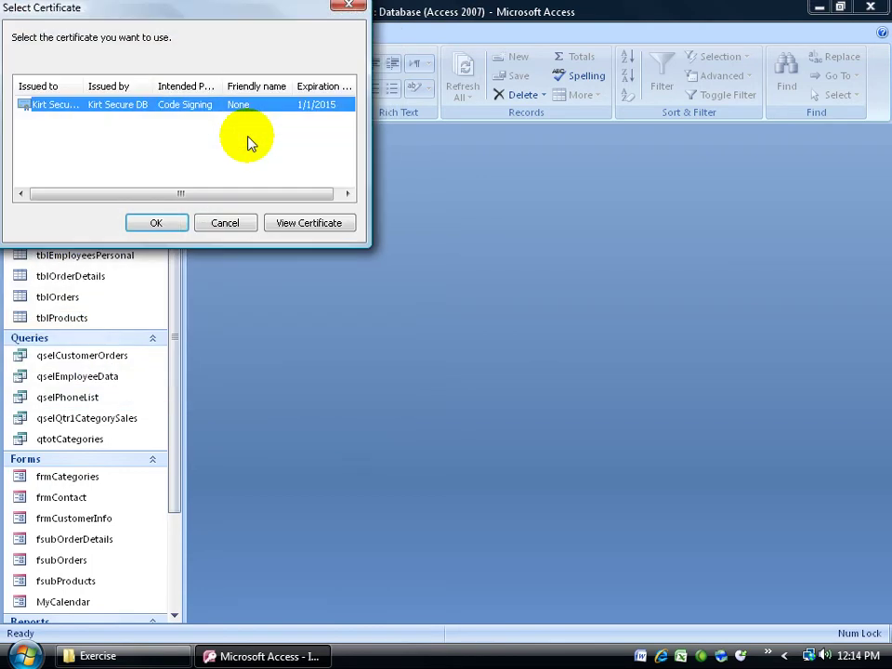
left_click_drag(213, 9, 468, 194)
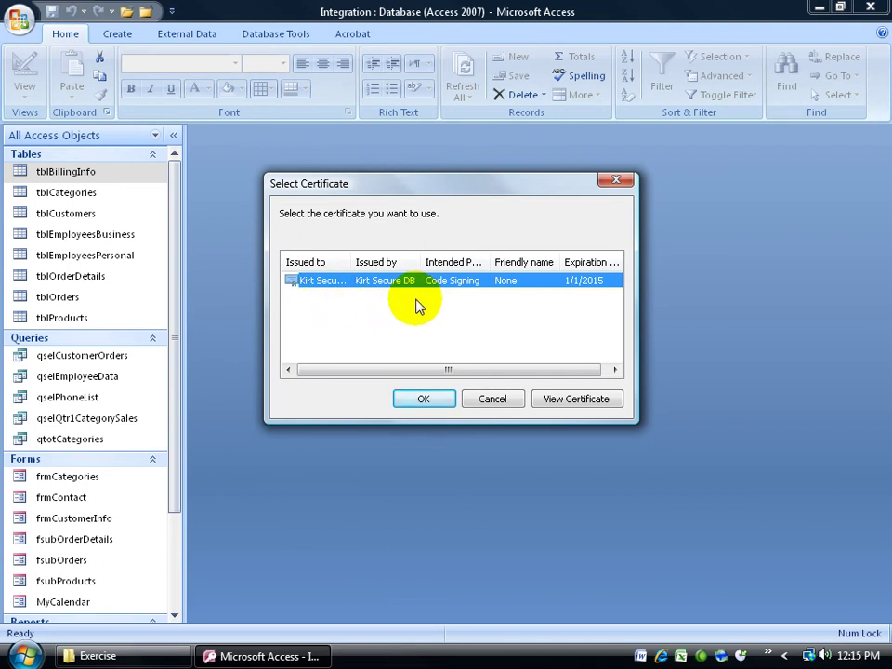
left_click(430, 401)
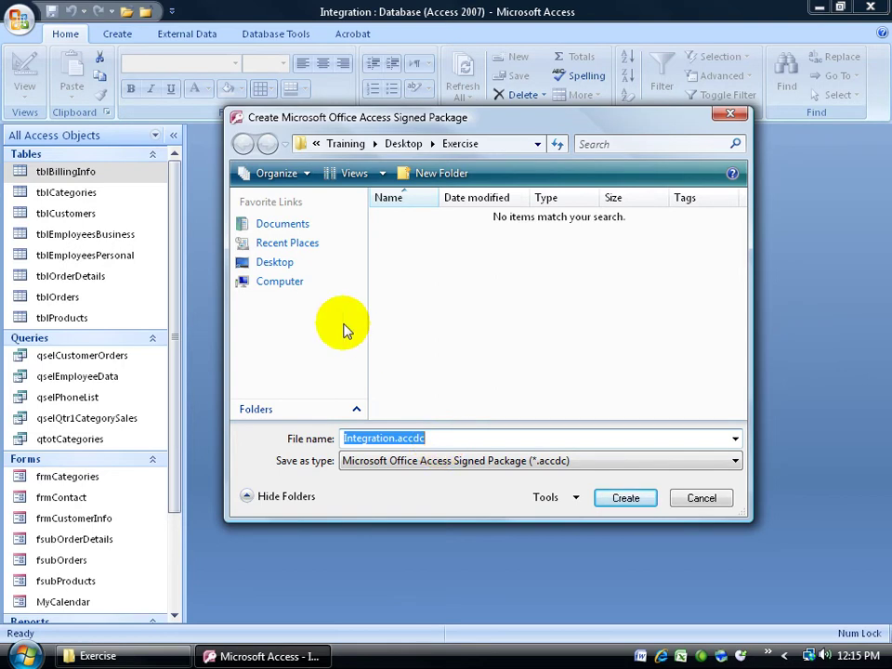
left_click(276, 264)
left_click(623, 498)
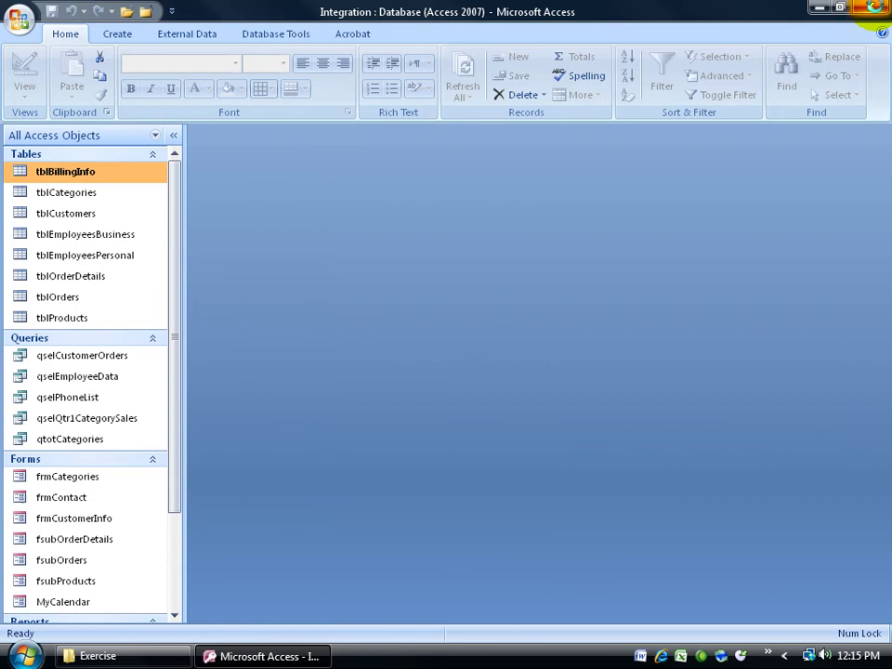
Step: Close Access and the Exercise folder, then open Integration.accdc from the desktop
left_click(871, 10)
left_click(492, 36)
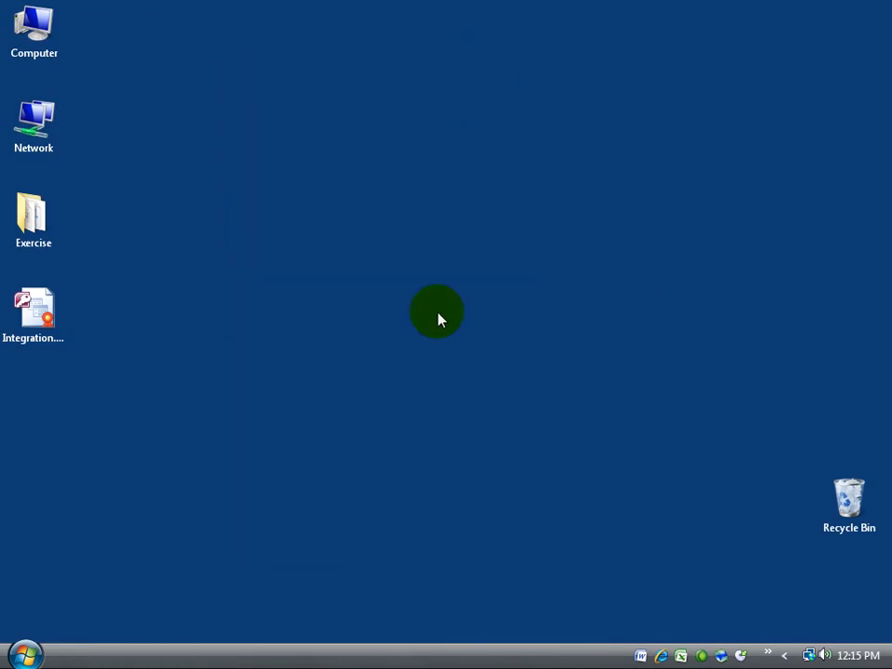
left_click(51, 330)
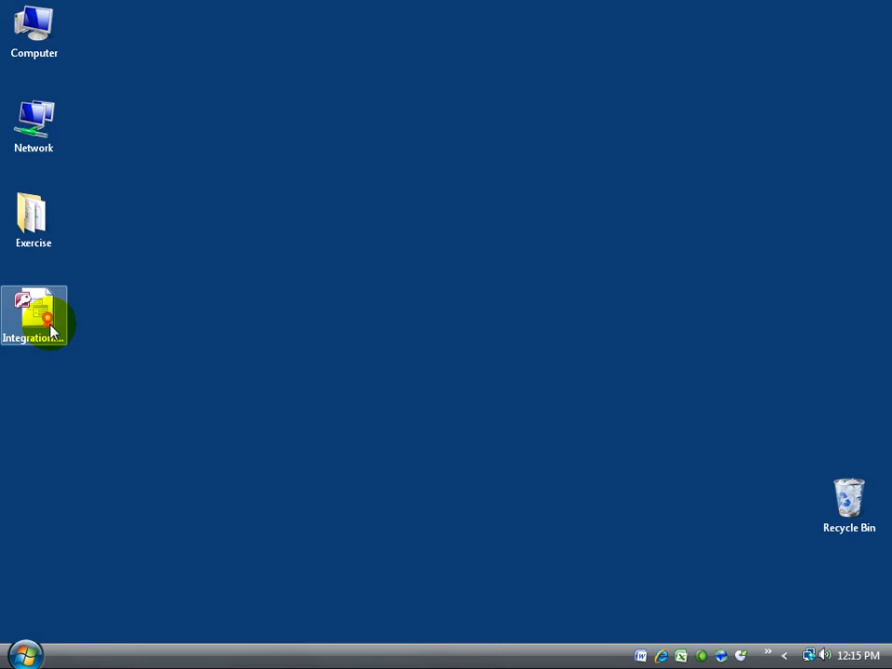
double_click(42, 321)
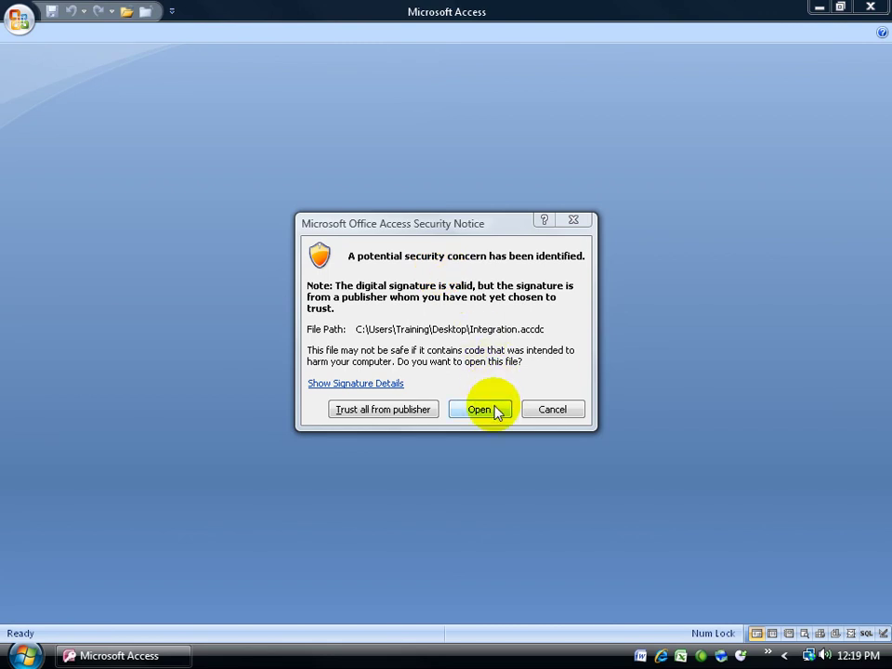
Step: Trust all content from the publisher and extract Integration.accdb to the Desktop
left_click(391, 411)
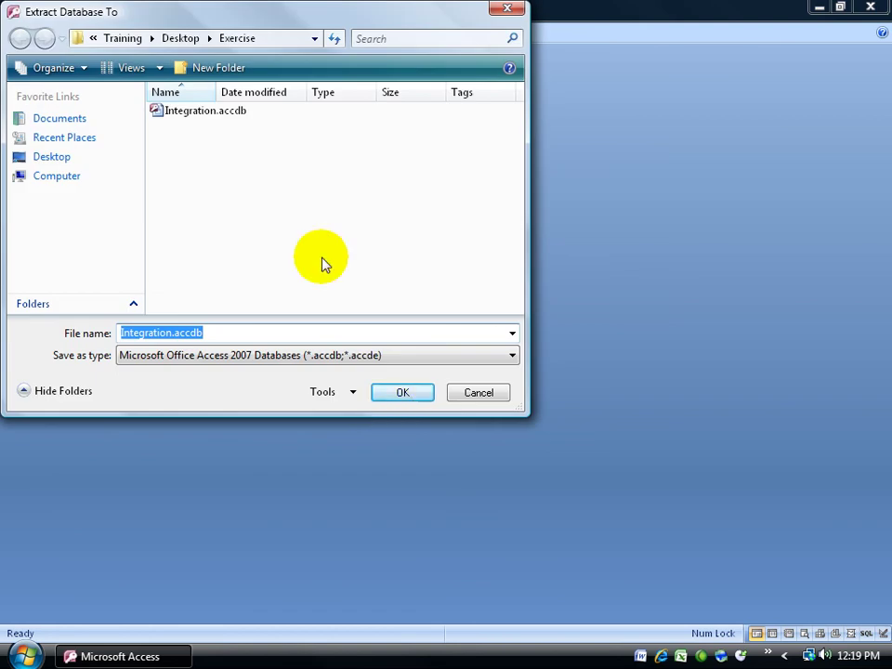
left_click_drag(220, 17, 373, 86)
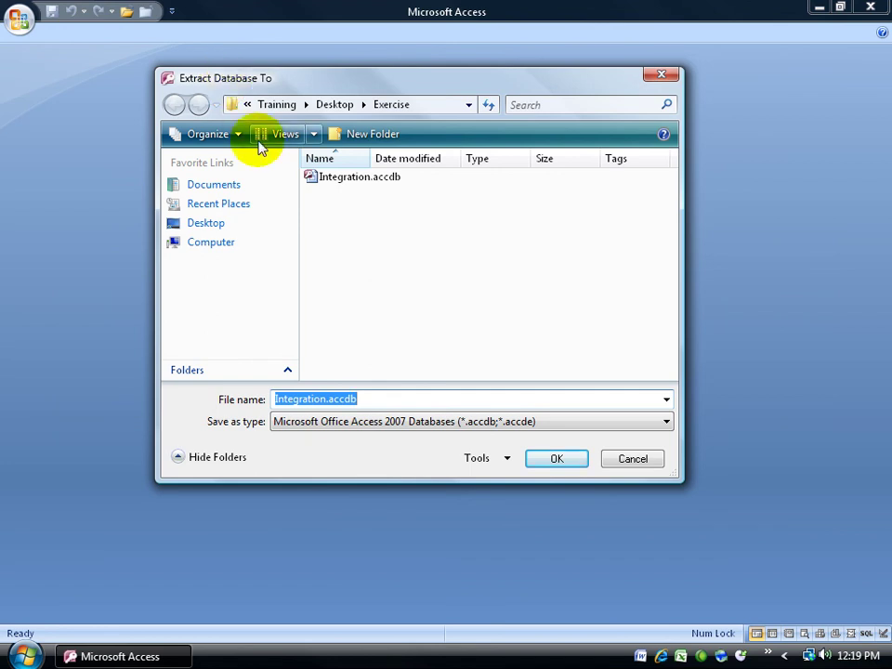
left_click(216, 225)
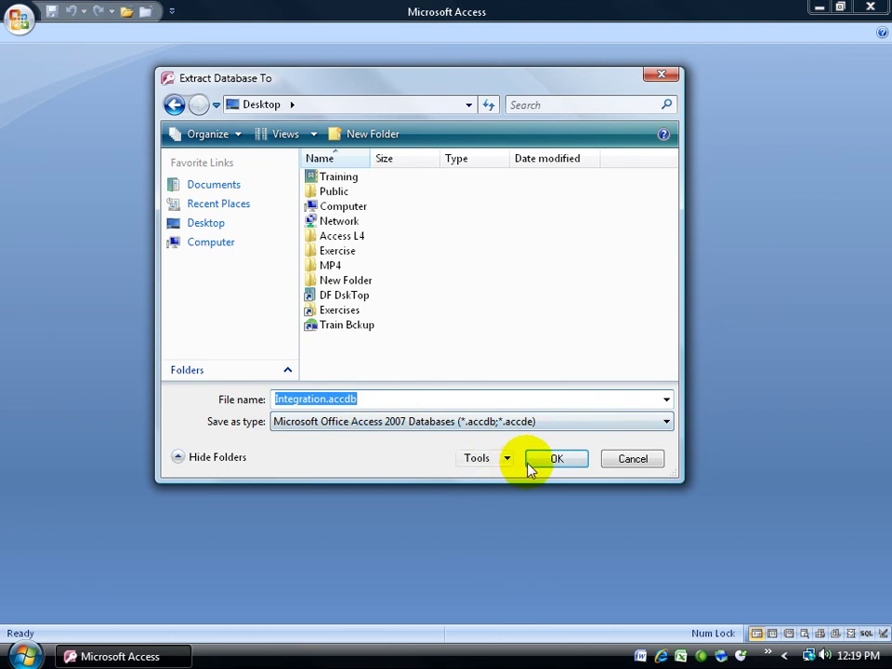
left_click(556, 460)
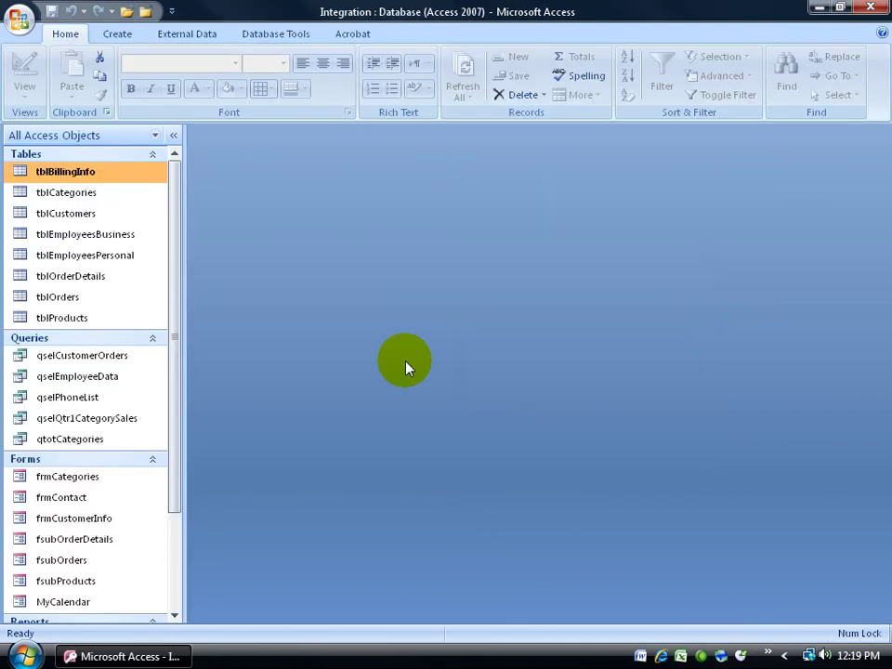
Step: Close Access and select both desktop icons to confirm Integration.accdc and Integration.accdb
left_click(868, 7)
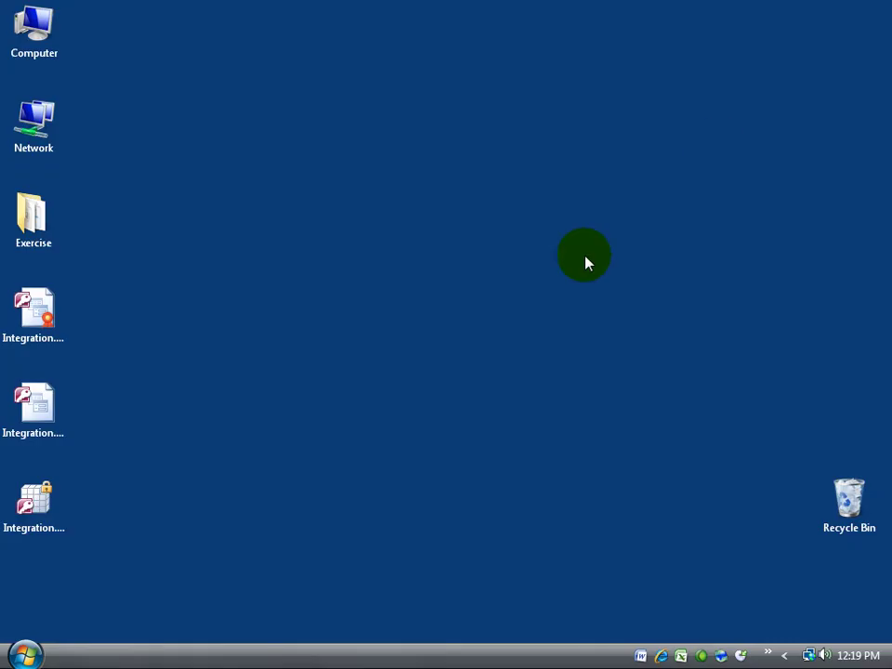
left_click(54, 332)
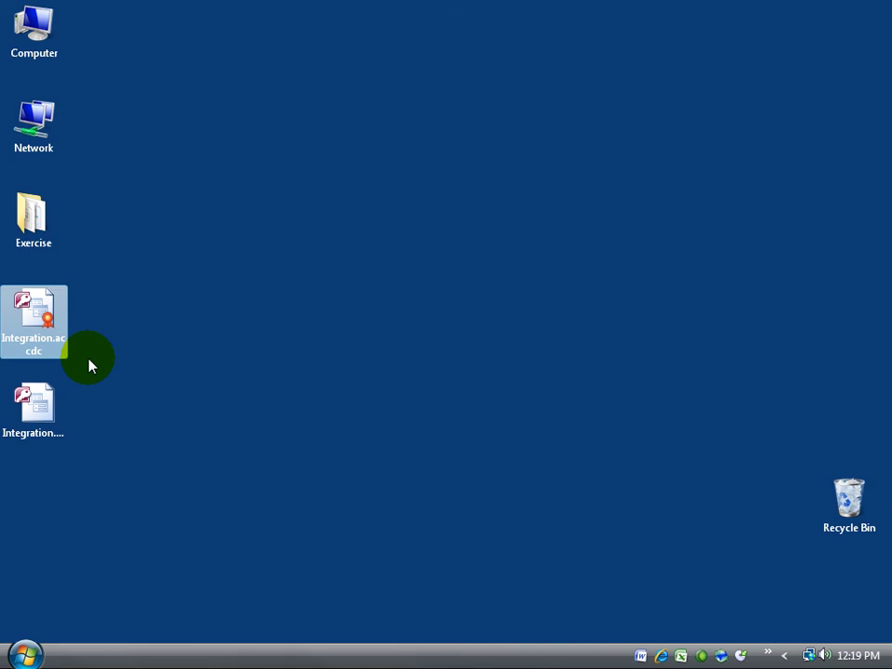
left_click(58, 414)
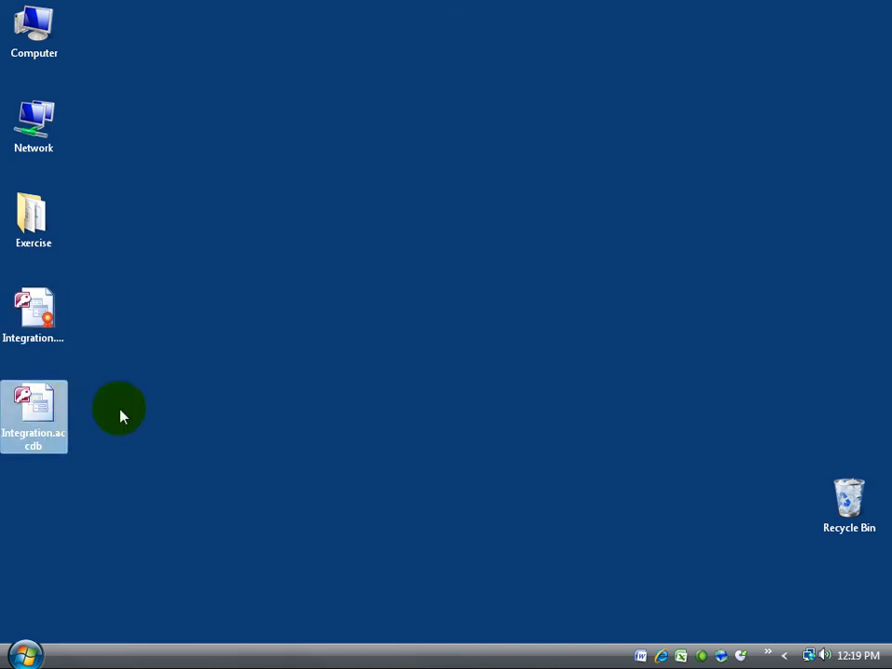